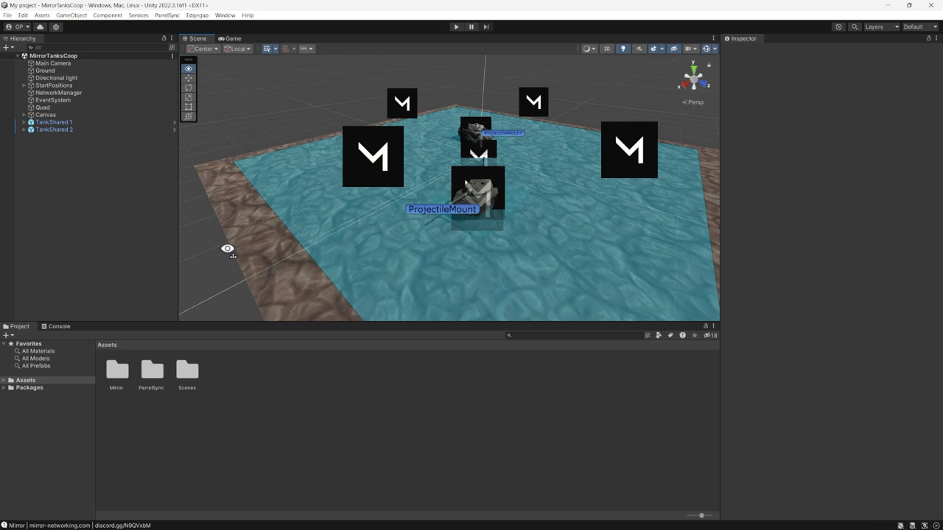
Step: Search the Asset Store for 'mirror' and add the free Mirror asset to My Assets
{"action": "mouse_move", "coordinate": [228, 248]}
{"action": "right_mouse_down"}
{"action": "mouse_move", "coordinate": [265, 244]}
{"action": "mouse_move", "coordinate": [233, 238]}
{"action": "right_mouse_up"}
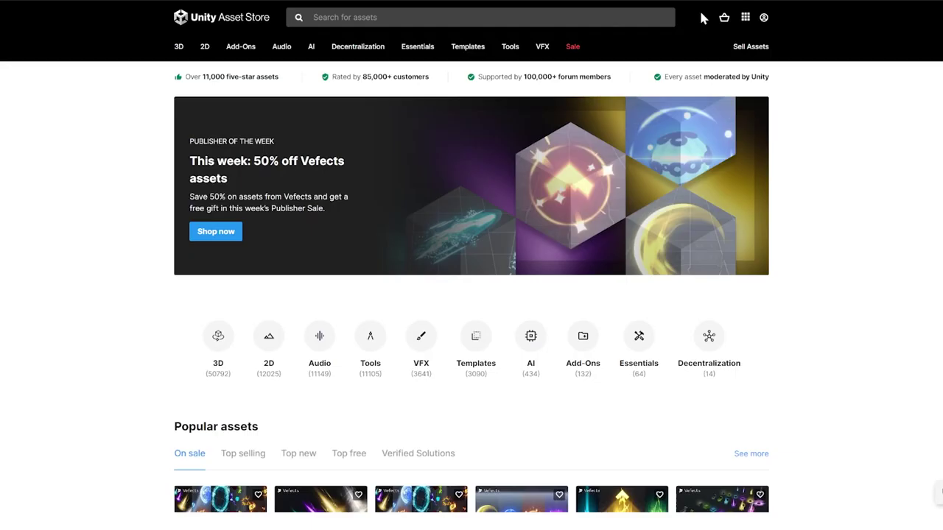
{"action": "left_click", "coordinate": [644, 15]}
{"action": "type", "text": "mirror"}
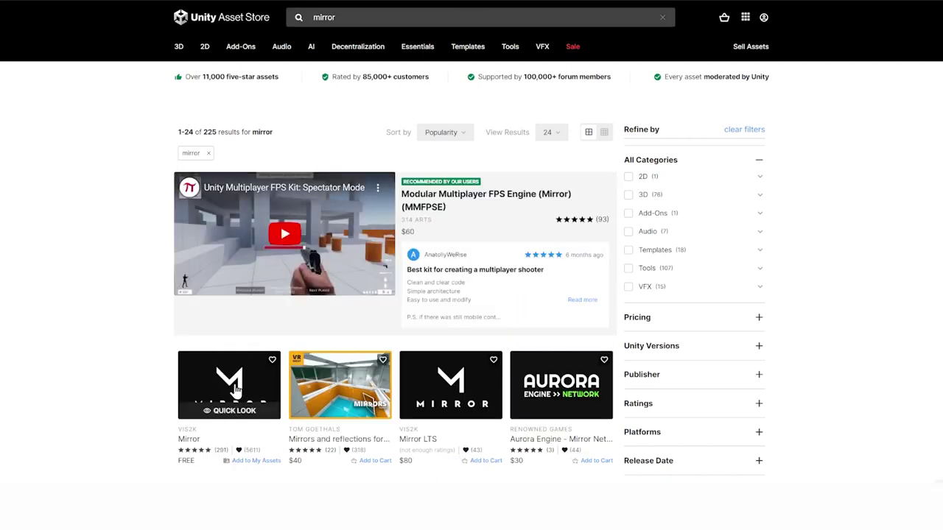
{"action": "left_click", "coordinate": [236, 388]}
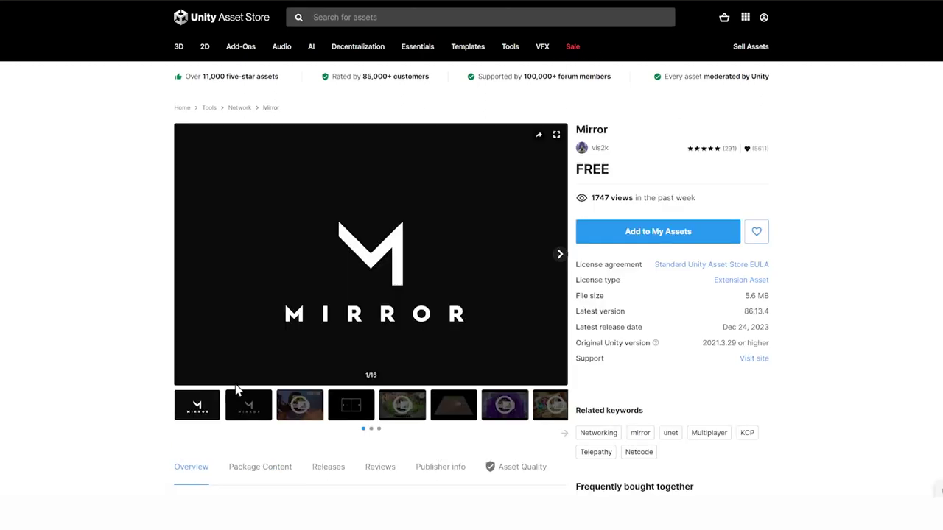
{"action": "left_click", "coordinate": [645, 244]}
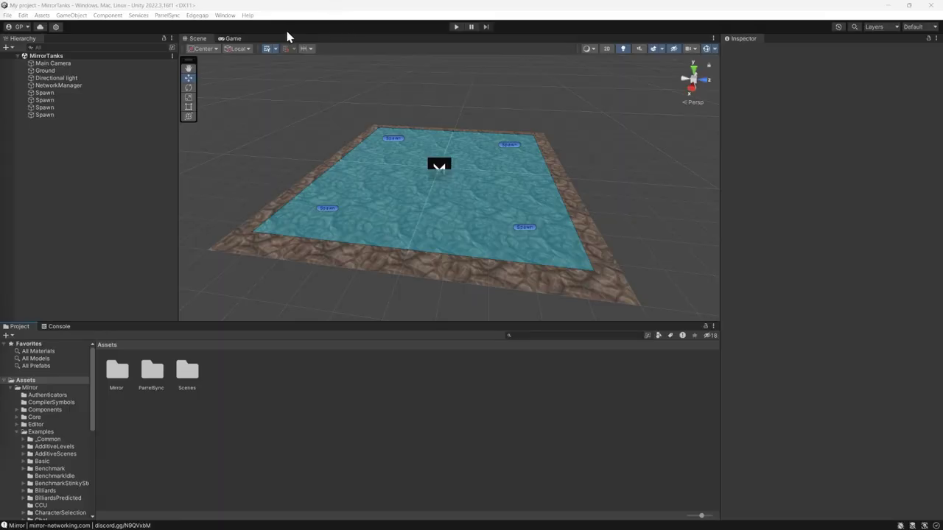
Step: In Package Manager, switch the package list to My Assets and select Mirror
{"action": "left_click", "coordinate": [225, 16]}
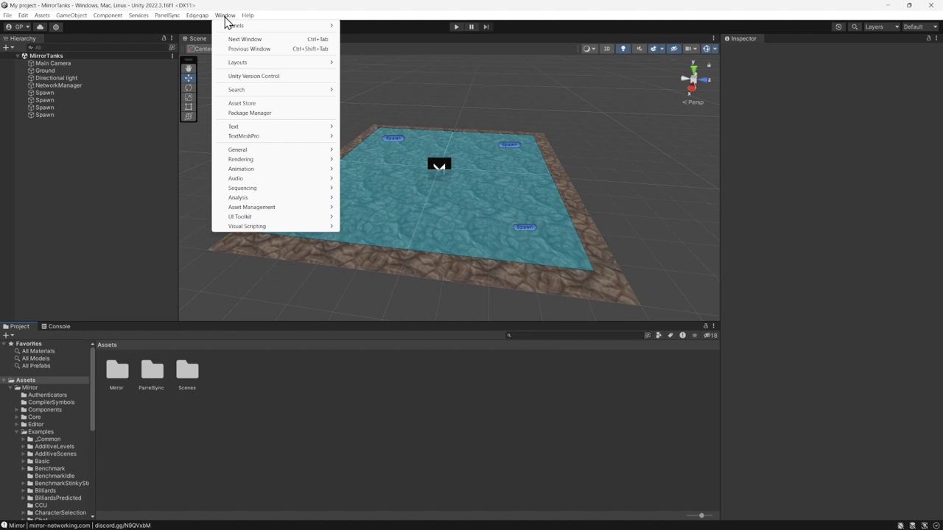
{"action": "left_click", "coordinate": [291, 112]}
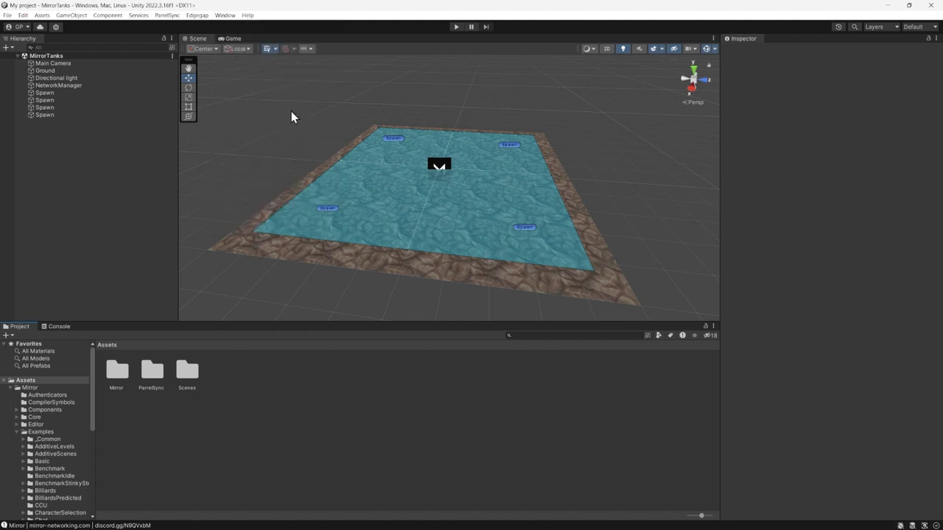
{"action": "left_click", "coordinate": [207, 38]}
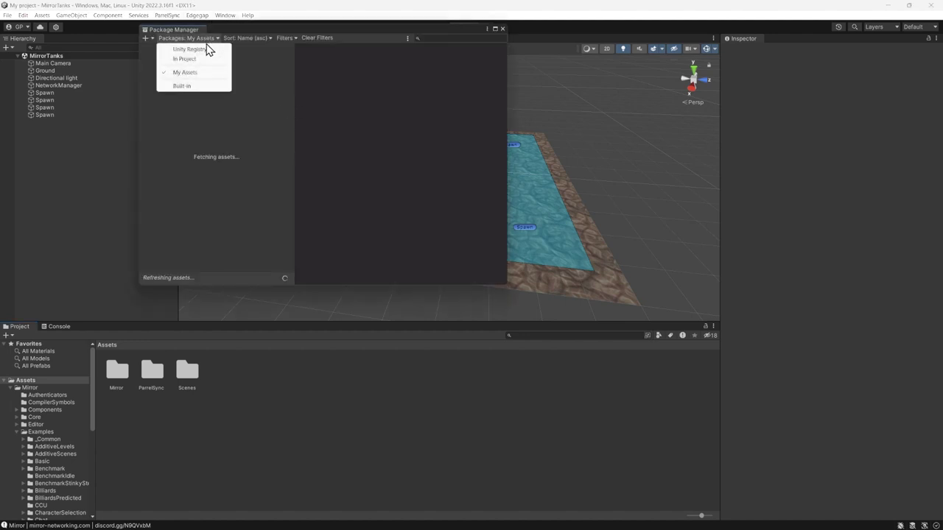
{"action": "left_click", "coordinate": [197, 73]}
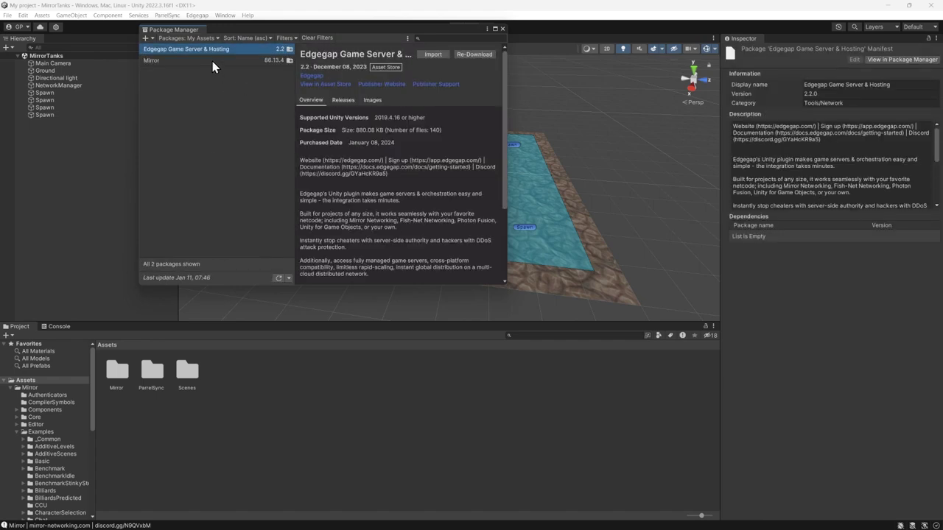
{"action": "left_click", "coordinate": [212, 60]}
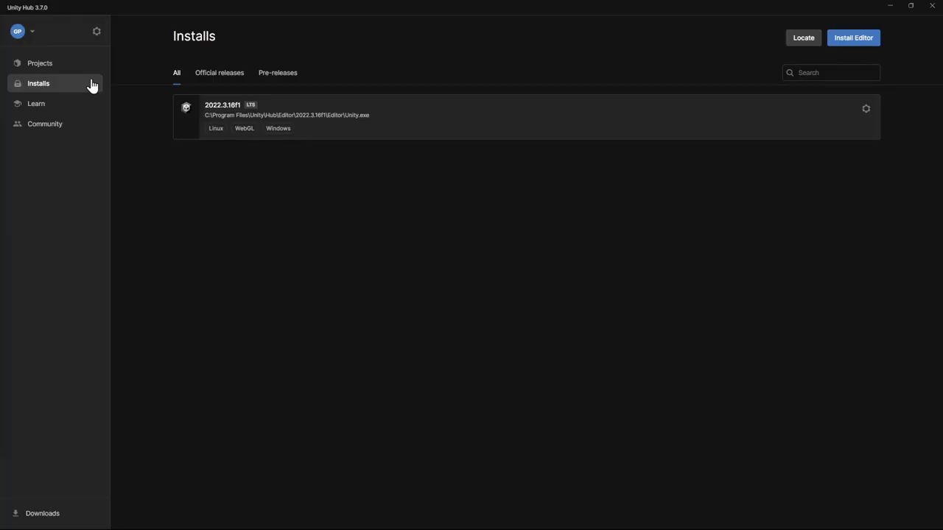
Step: Choose Add modules from the options of the installed 2022.3.16f1 editor
{"action": "left_click", "coordinate": [865, 109]}
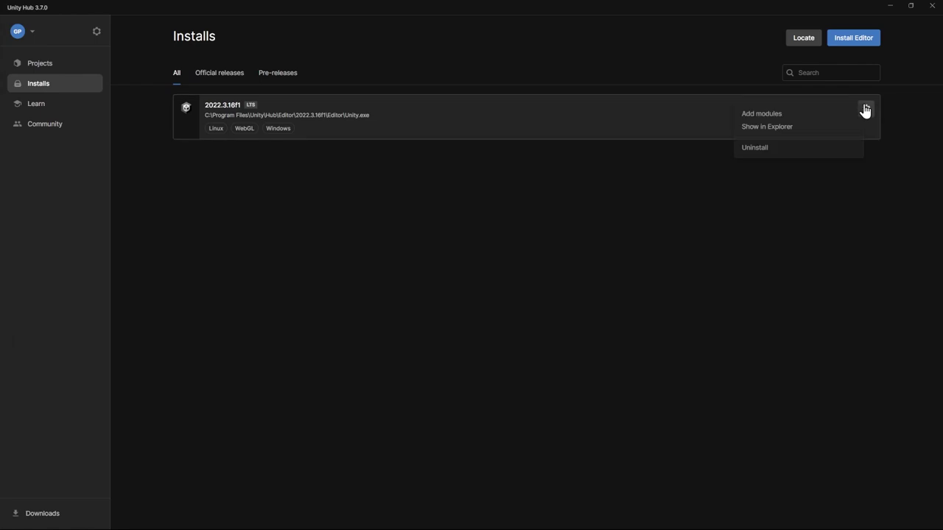
{"action": "left_click", "coordinate": [843, 115]}
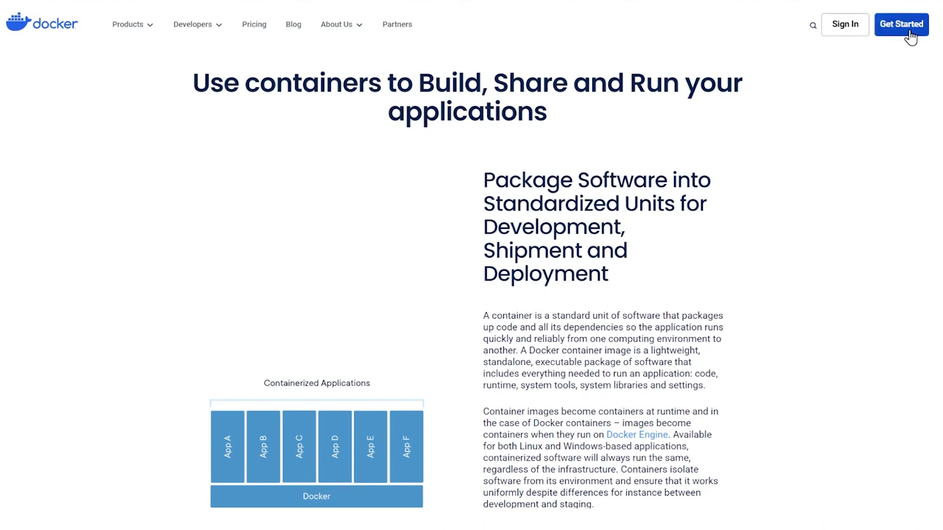
Step: Go to Docker's Get Started page and reveal the Download platform options
{"action": "left_click", "coordinate": [910, 37]}
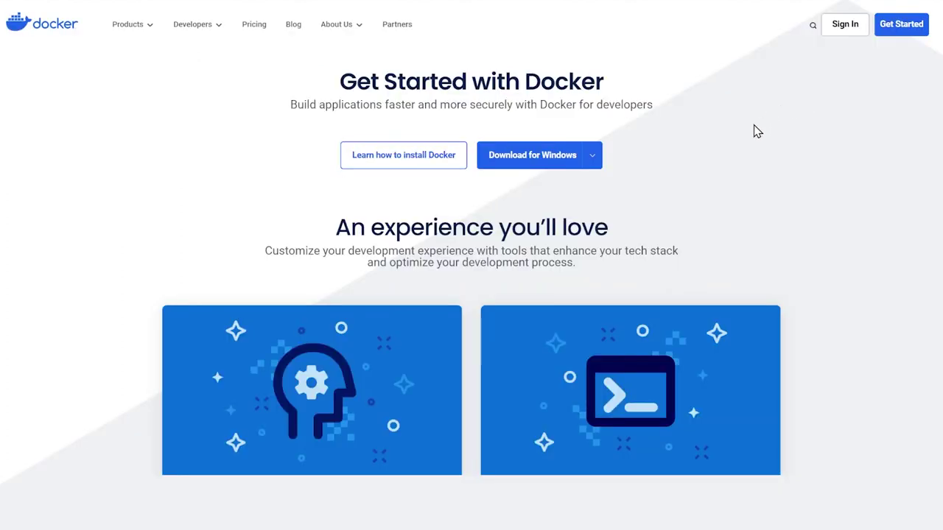
{"action": "mouse_move", "coordinate": [552, 163]}
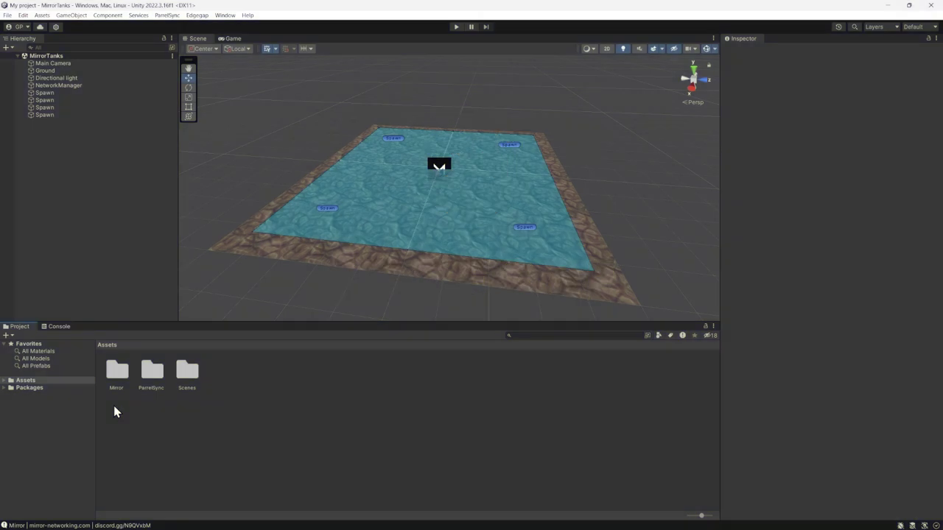
Step: Open the MirrorTanksCoop scene from Assets/Mirror/Examples/TanksCoop
{"action": "double_click", "coordinate": [122, 370]}
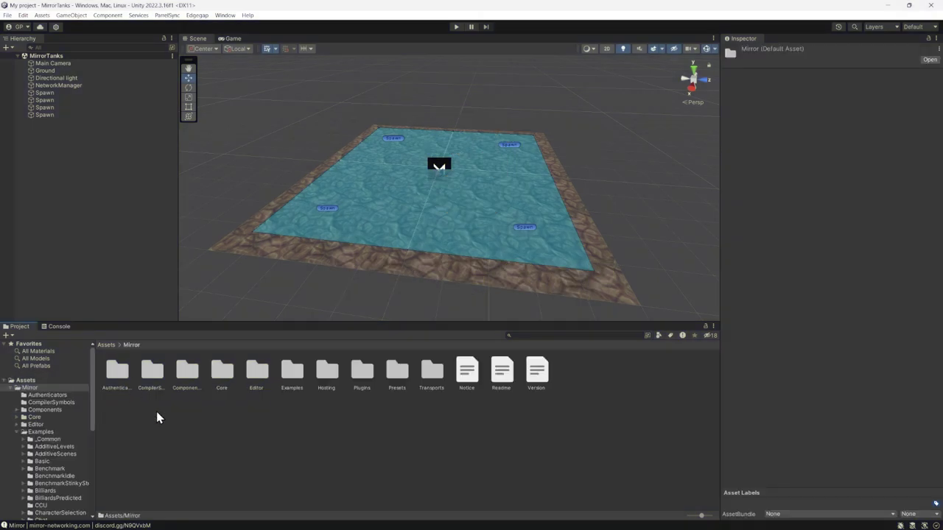
{"action": "double_click", "coordinate": [298, 378]}
{"action": "double_click", "coordinate": [378, 418]}
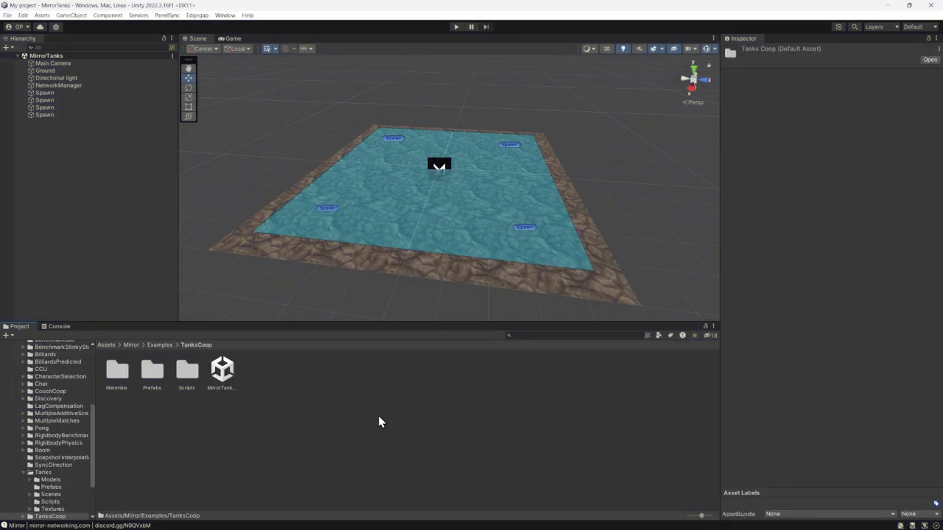
{"action": "double_click", "coordinate": [221, 370]}
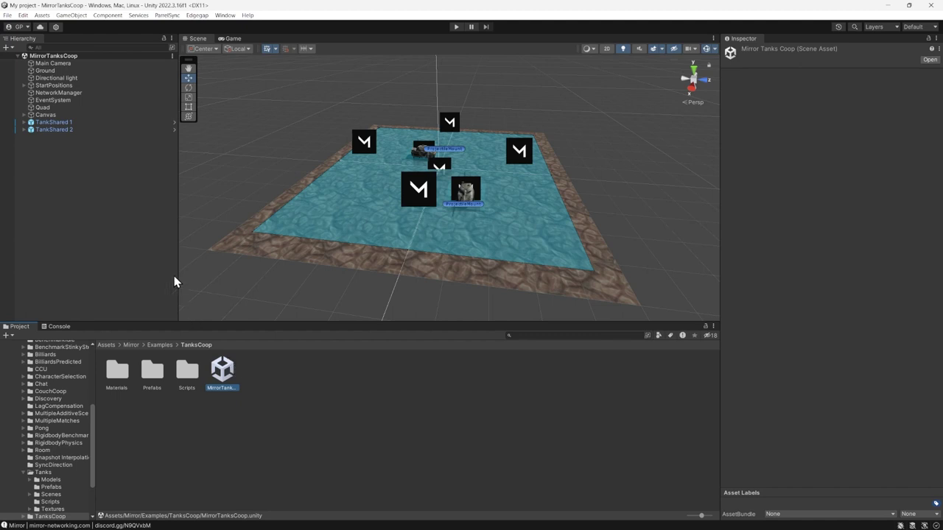
Step: Keep NetworkManager on Auto Start Server headless mode, address localhost and Kcp port 7777
{"action": "left_click", "coordinate": [120, 93]}
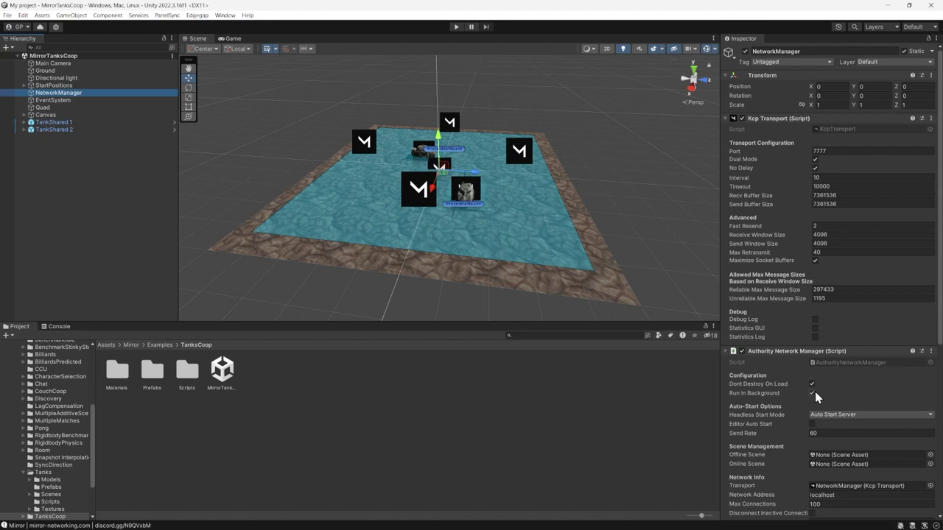
{"action": "left_click", "coordinate": [826, 414]}
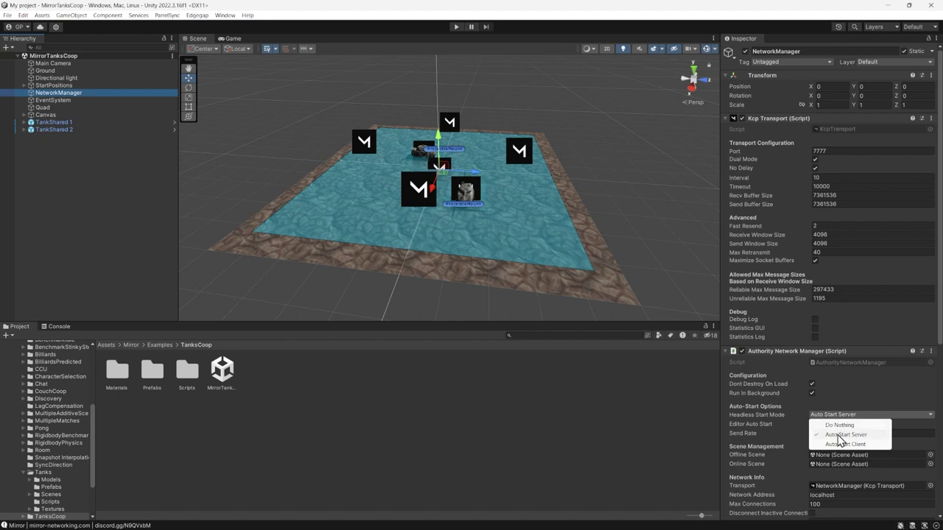
{"action": "left_click", "coordinate": [839, 436]}
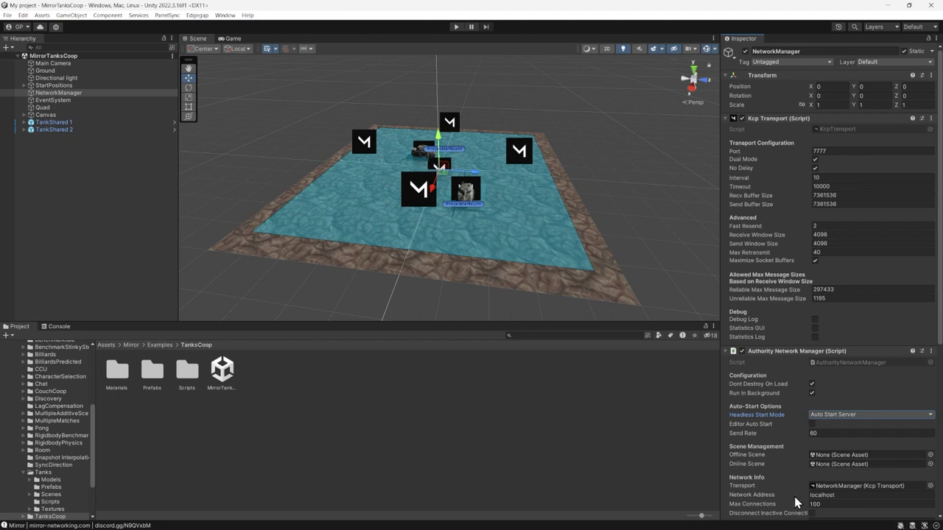
{"action": "left_click", "coordinate": [841, 494]}
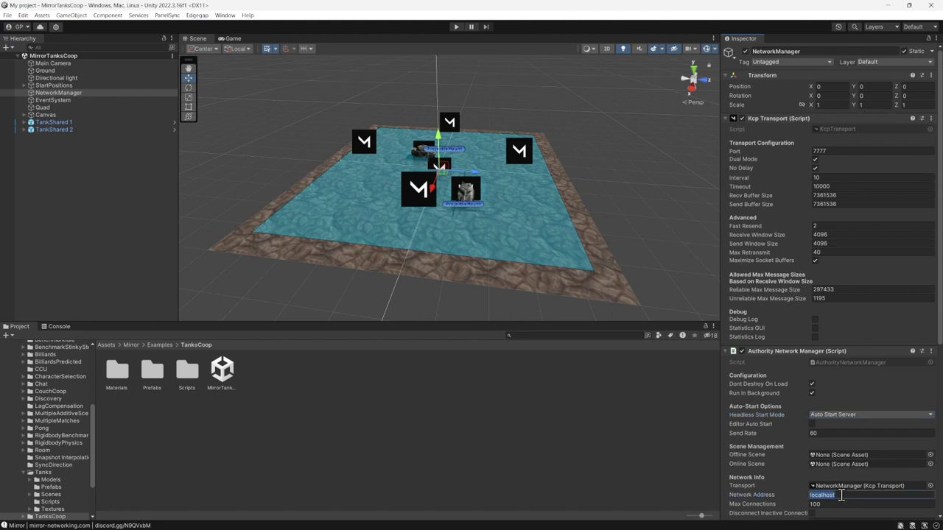
{"action": "left_click", "coordinate": [841, 495]}
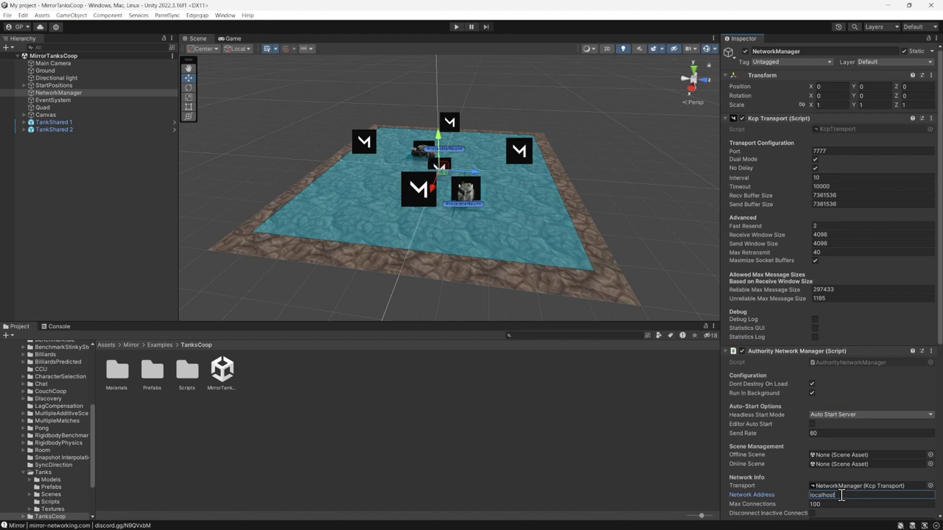
{"action": "left_click", "coordinate": [835, 153]}
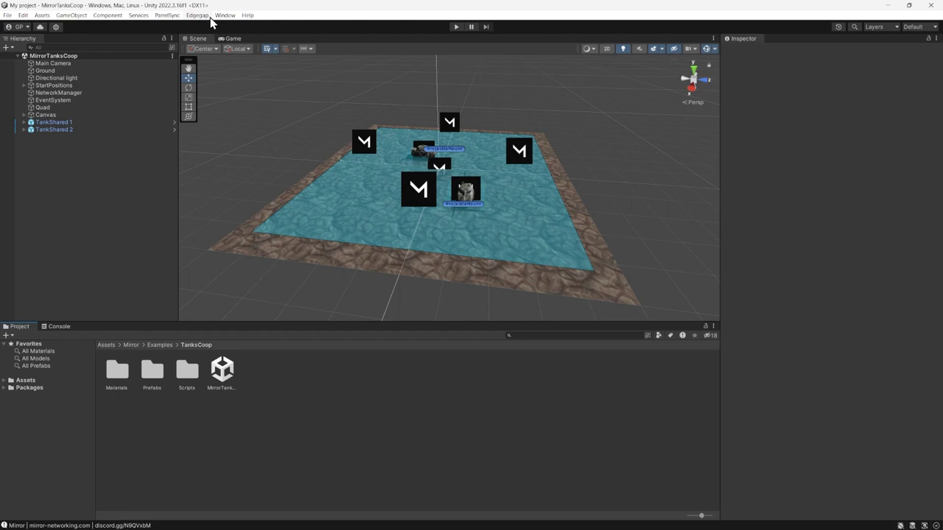
Step: Open the Edgegap Hosting window from the Edgegap menu
{"action": "left_click", "coordinate": [209, 18]}
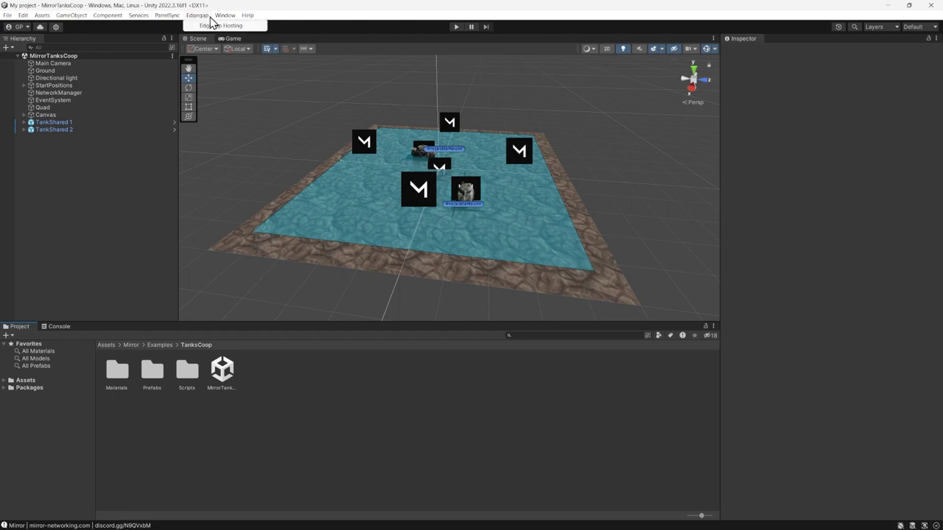
{"action": "left_click", "coordinate": [196, 27]}
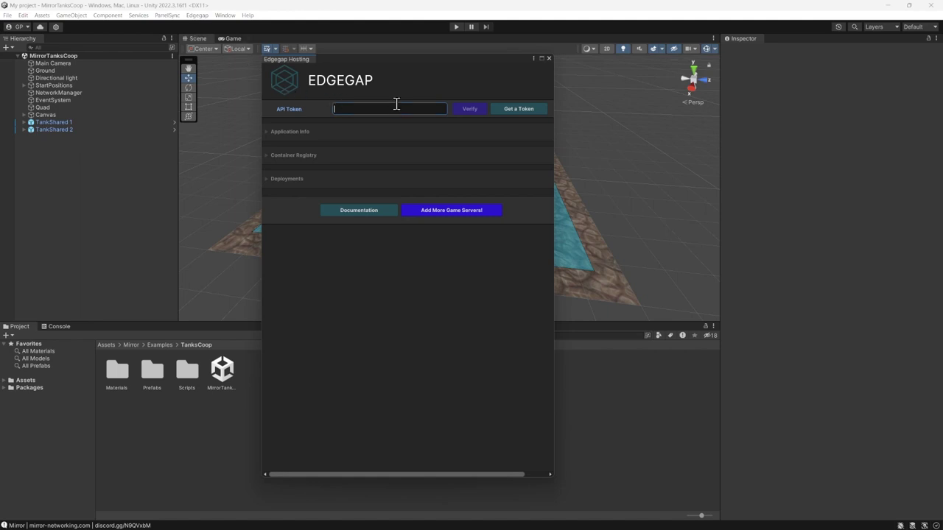
Step: Fill the Edgegap sign-up form with the account e-mail and a password, accepting the terms
{"action": "left_click", "coordinate": [544, 109]}
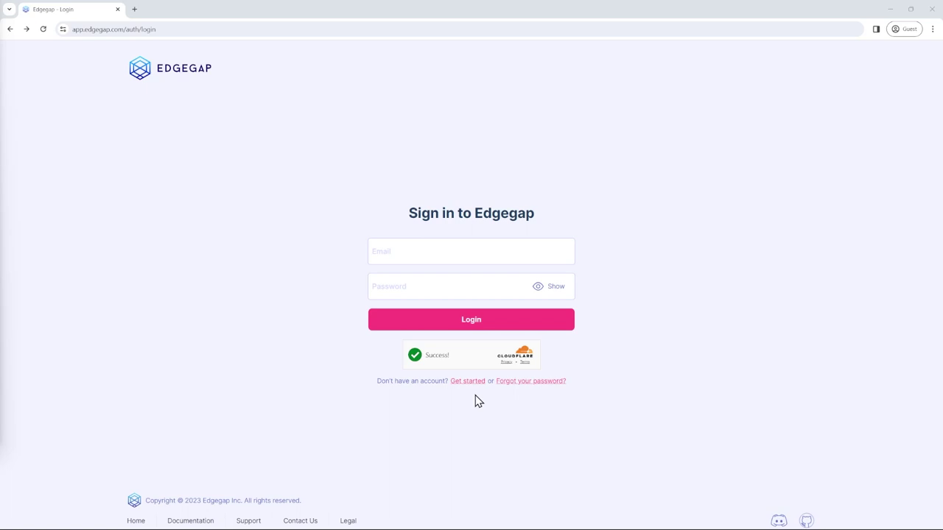
{"action": "left_click", "coordinate": [469, 381]}
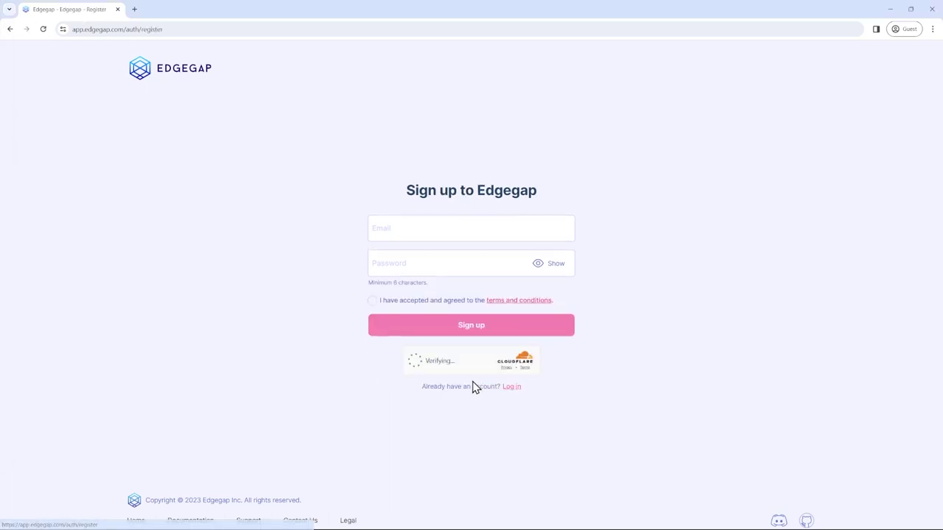
{"action": "left_click", "coordinate": [411, 230]}
{"action": "key", "text": "ctrl+v"}
{"action": "left_click", "coordinate": [408, 259]}
{"action": "type", "text": "**************"}
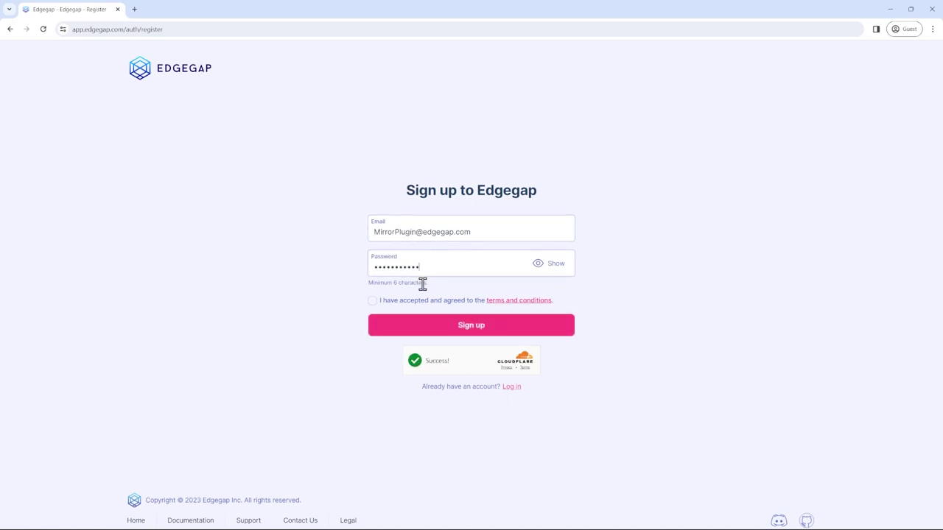
{"action": "left_click", "coordinate": [372, 301]}
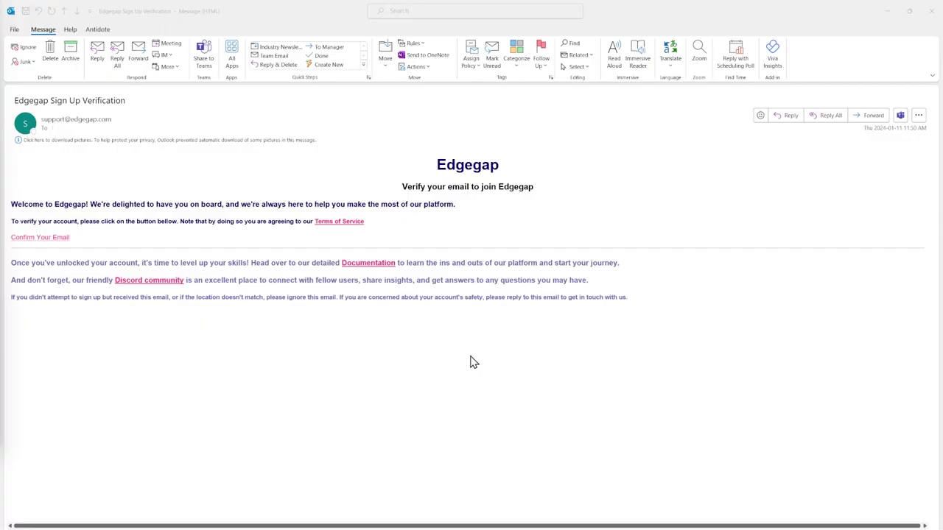
Step: Confirm the e-mail, create organization 'OrganizationNameHere', skip the tour, and focus the API Token field
{"action": "left_click", "coordinate": [58, 238]}
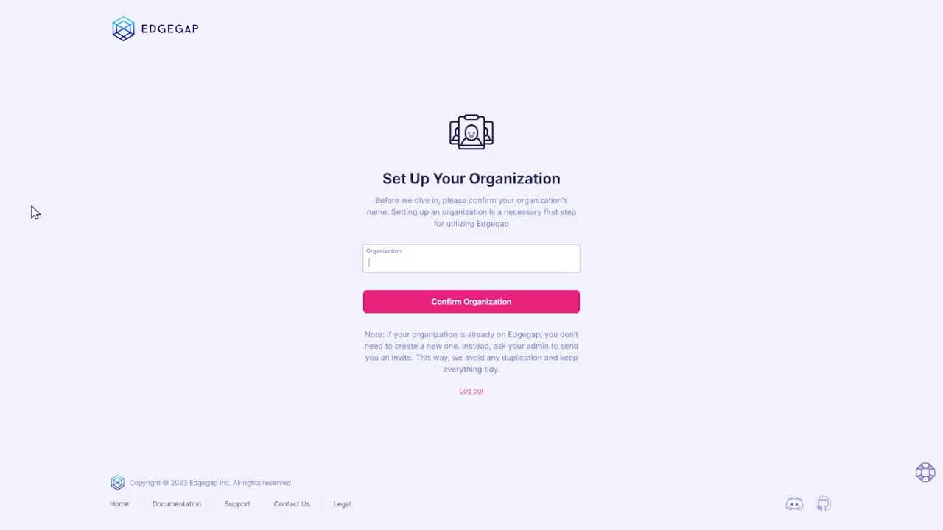
{"action": "type", "text": "OrganizationNameHere"}
{"action": "left_click", "coordinate": [380, 305]}
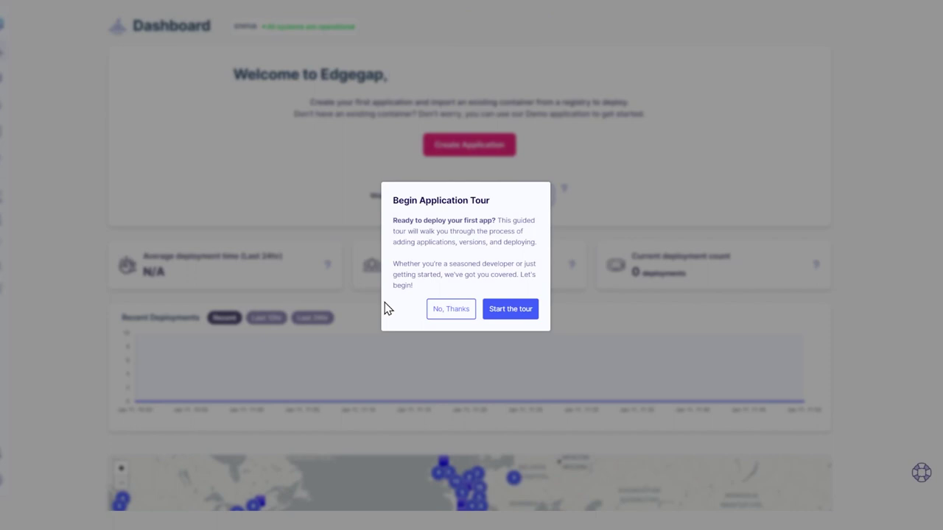
{"action": "left_click", "coordinate": [439, 310]}
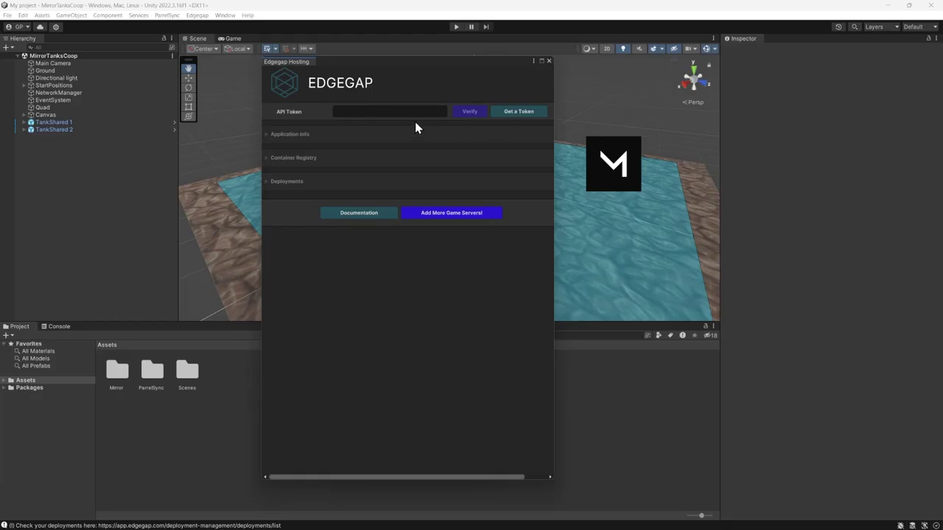
{"action": "left_click", "coordinate": [395, 110]}
Step: Paste and verify the API token, then create the application 'my-application-name'
{"action": "key", "text": "ctrl+v"}
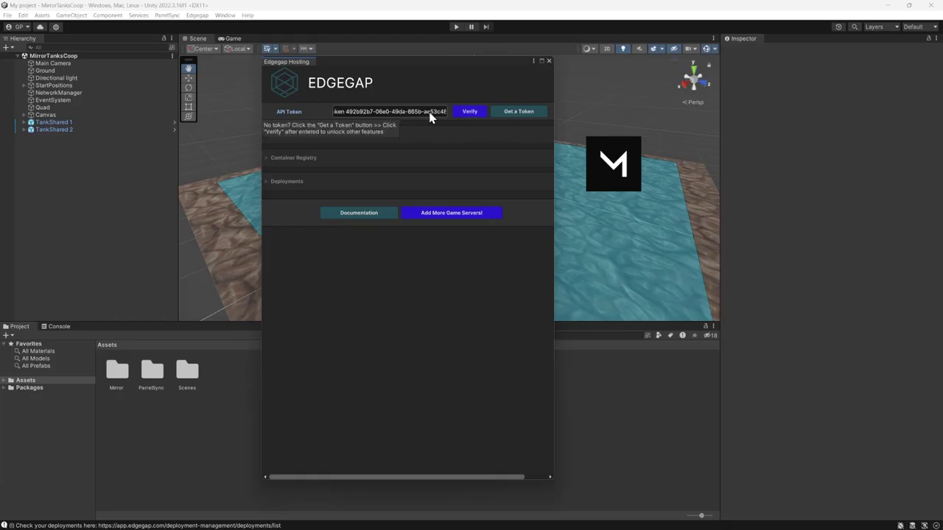
{"action": "left_click", "coordinate": [458, 112]}
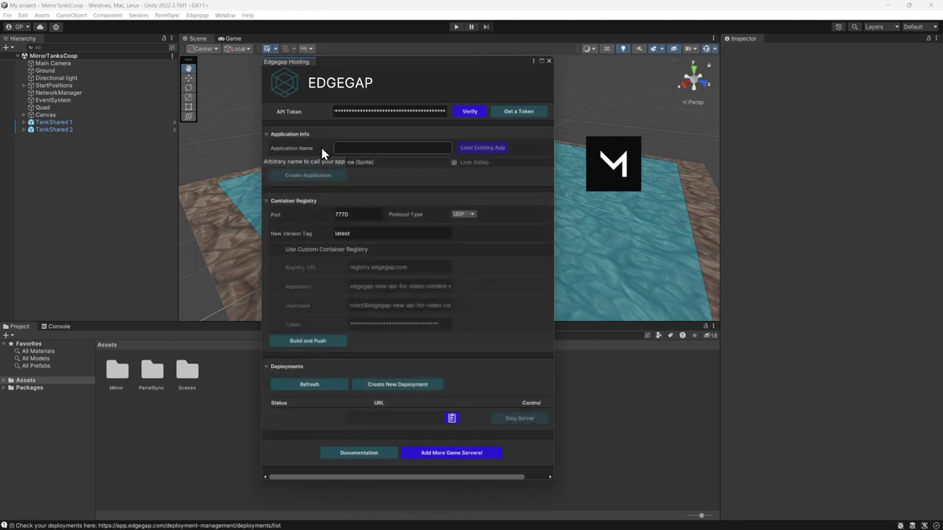
{"action": "left_click", "coordinate": [343, 149]}
{"action": "type", "text": "my"}
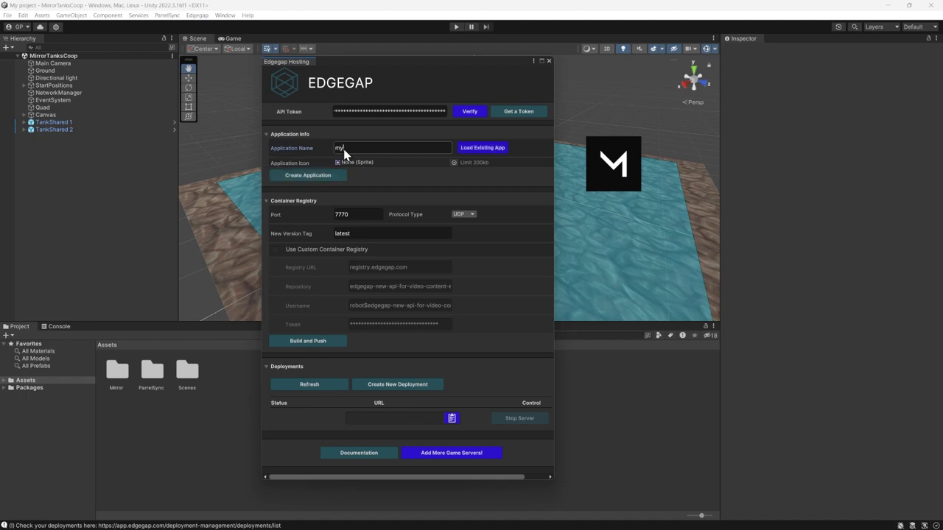
{"action": "type", "text": "tion-name"}
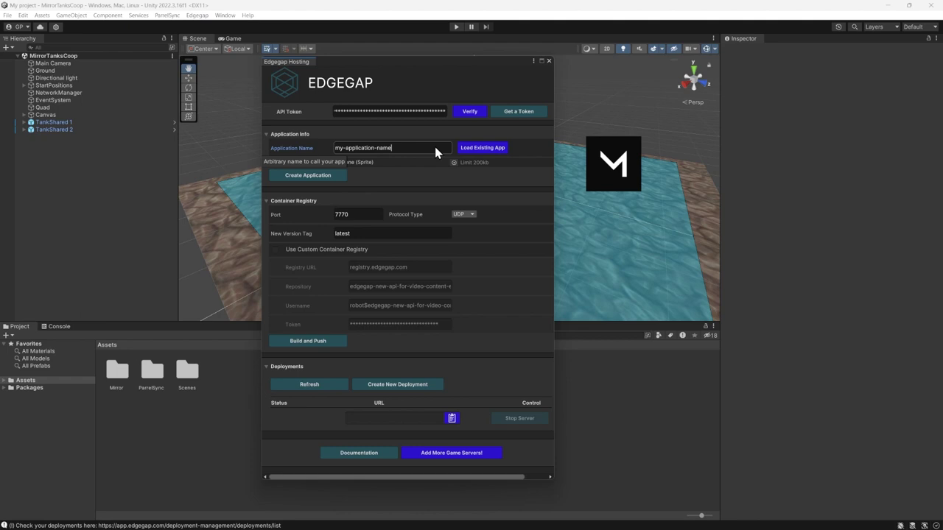
{"action": "left_click", "coordinate": [333, 176]}
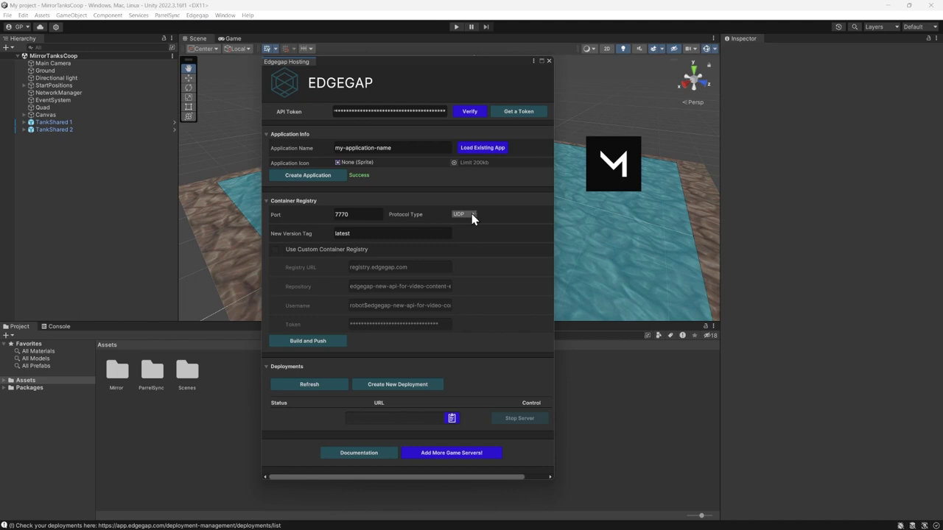
Step: Check the NetworkManager's Kcp port, then set the Edgegap container port to 7777 with UDP protocol
{"action": "left_click", "coordinate": [70, 86]}
{"action": "left_click", "coordinate": [68, 93]}
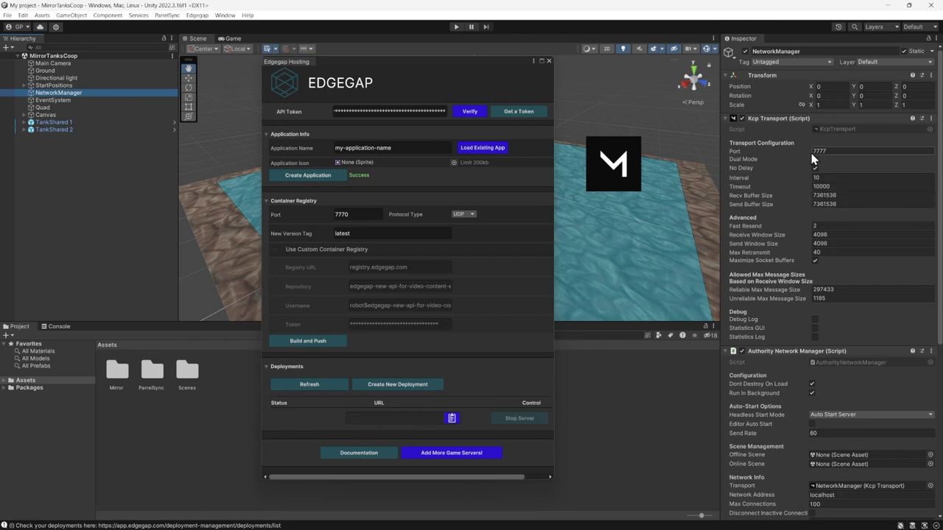
{"action": "left_click", "coordinate": [360, 215]}
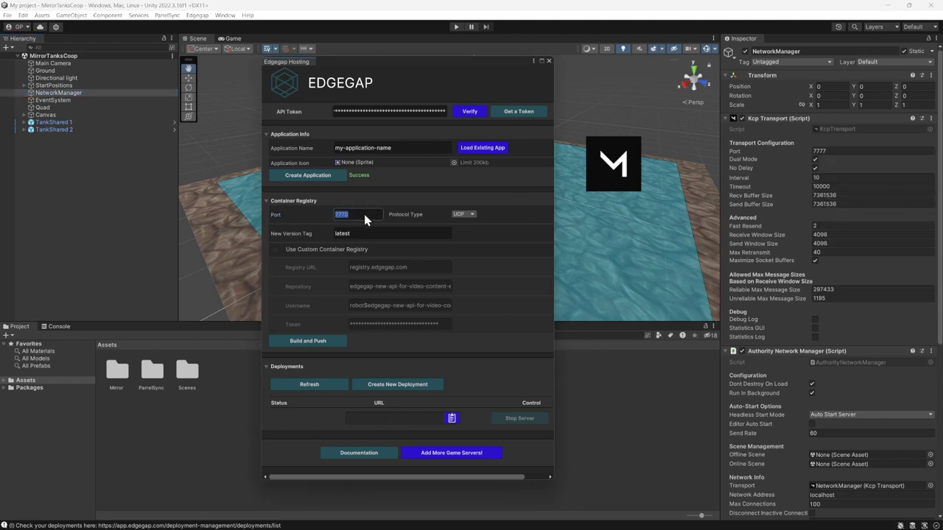
{"action": "type", "text": "7777"}
{"action": "left_click", "coordinate": [434, 216]}
{"action": "left_click", "coordinate": [465, 214]}
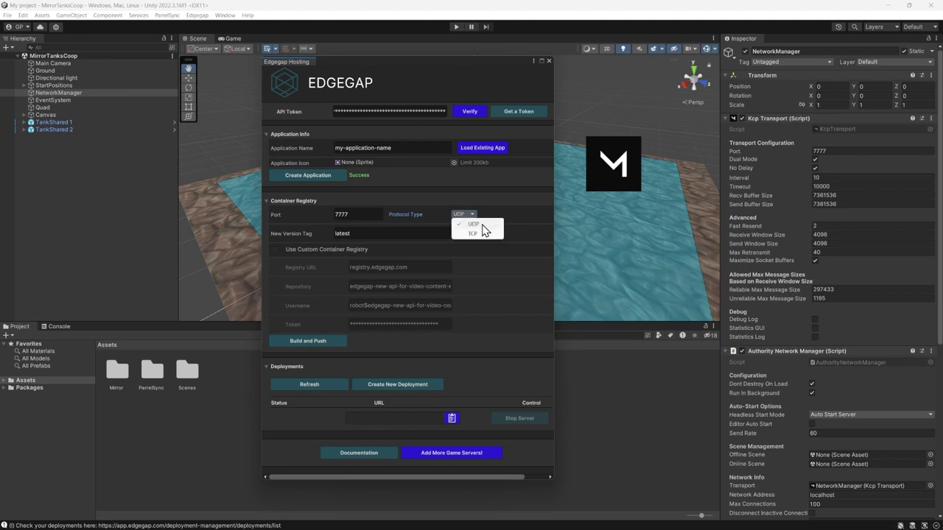
{"action": "left_click", "coordinate": [483, 225]}
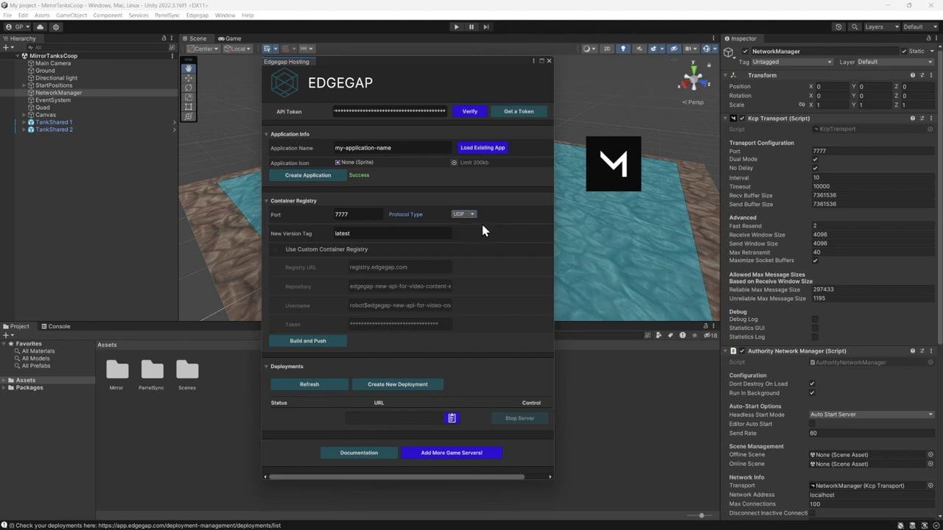
Step: Enter version tag v1.0.0 and build and push the server image to the Edgegap registry
{"action": "left_click", "coordinate": [445, 237]}
{"action": "type", "text": "v"}
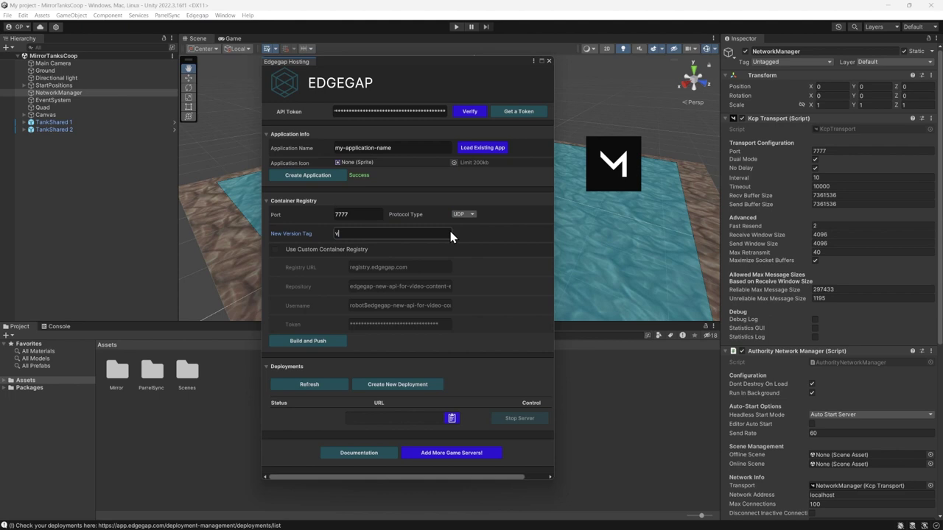
{"action": "type", "text": "1.0.0"}
{"action": "left_click", "coordinate": [337, 341]}
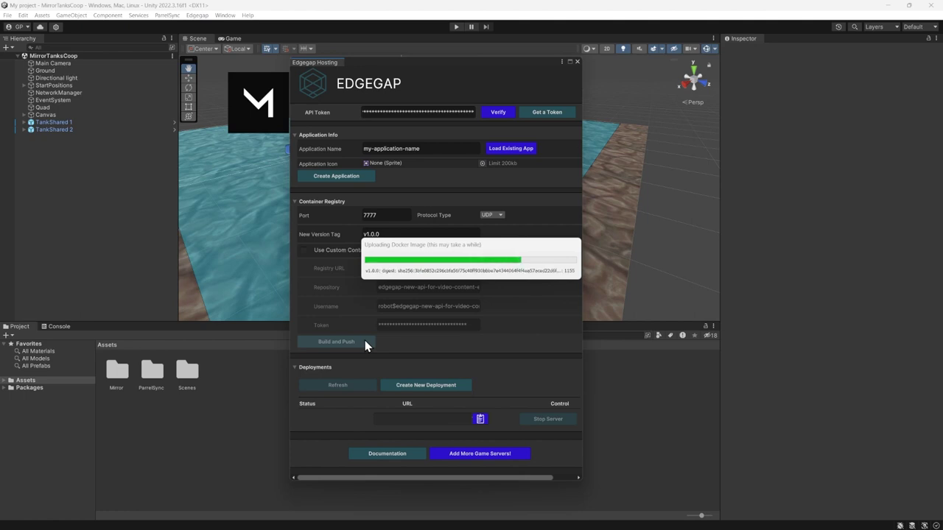
Step: Create a new Edgegap deployment of the v1.0.0 server and copy its deployment URL
{"action": "left_click", "coordinate": [462, 388]}
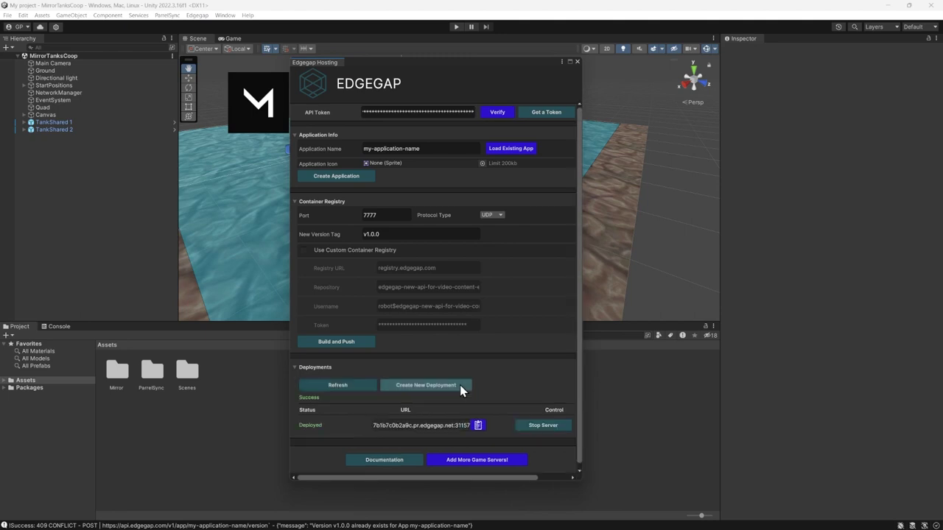
{"action": "left_click", "coordinate": [477, 425]}
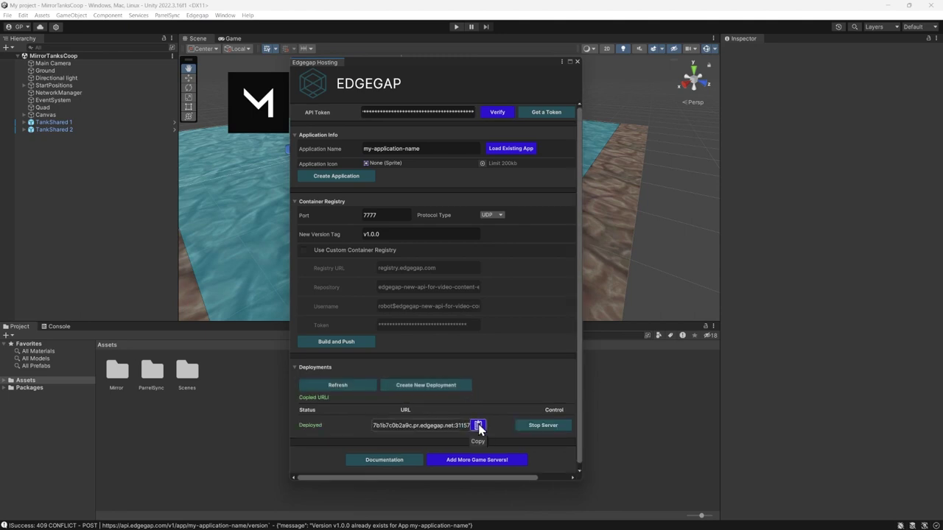
{"action": "left_click", "coordinate": [70, 92]}
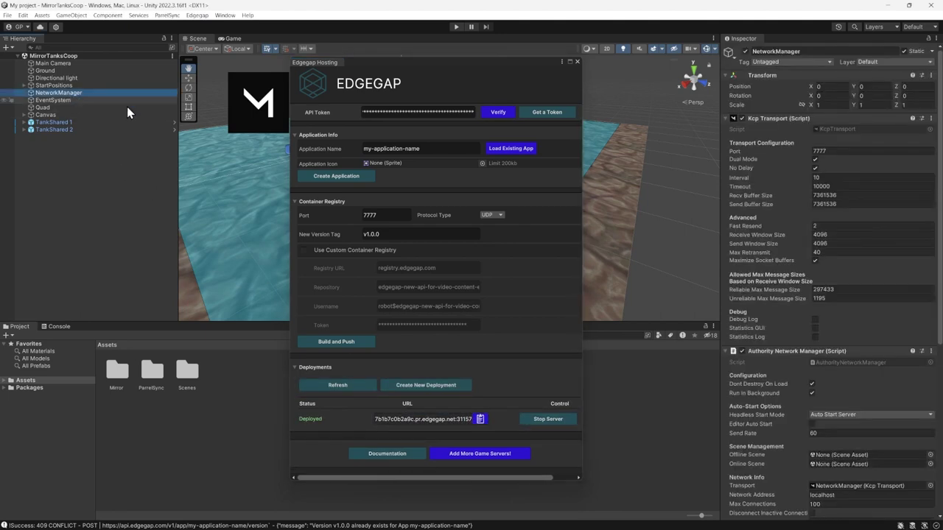
Step: Set the NetworkManager address to 7b1b7c0b2a9c.pr.edgegap.net without the port, and Kcp port 31157
{"action": "left_click", "coordinate": [848, 498]}
{"action": "key", "text": "ctrl+v"}
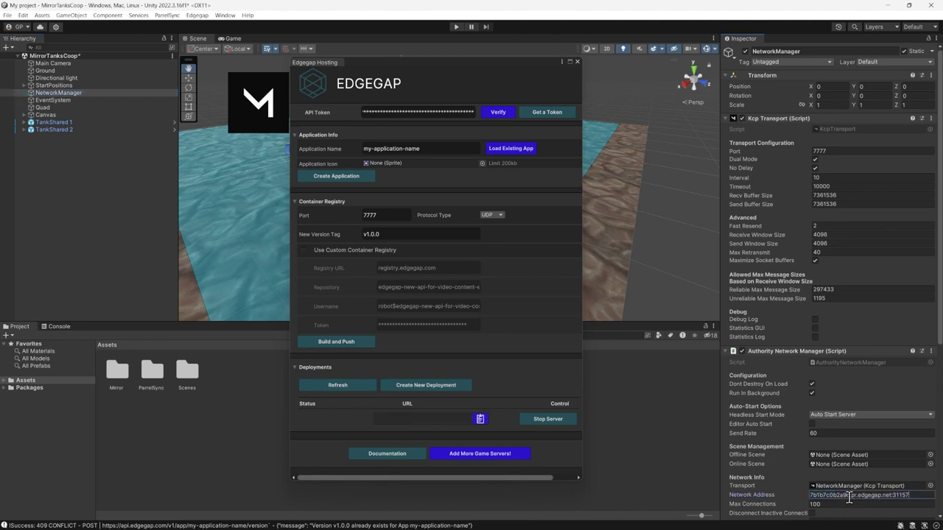
{"action": "double_click", "coordinate": [893, 496]}
{"action": "key", "text": "BackSpace"}
{"action": "left_click", "coordinate": [822, 152]}
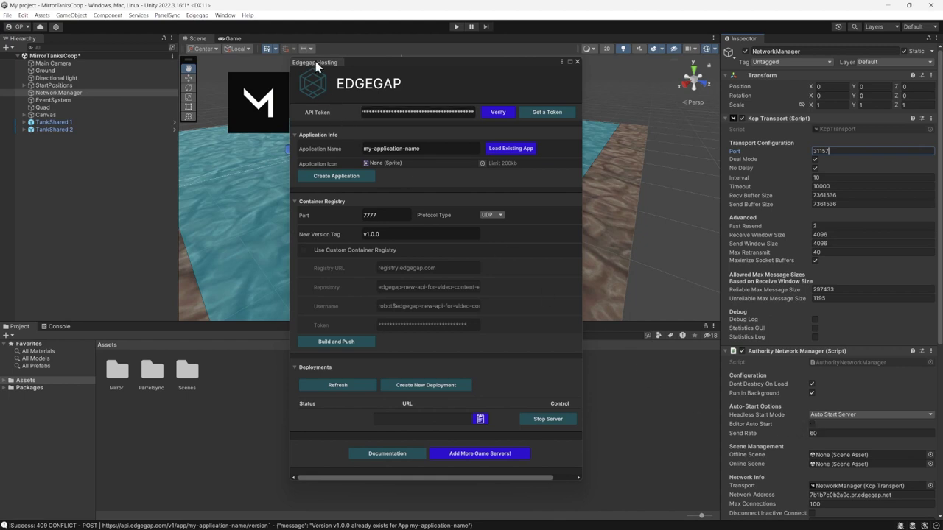
{"action": "left_click_drag", "start_coordinate": [315, 62], "coordinate": [783, 41]}
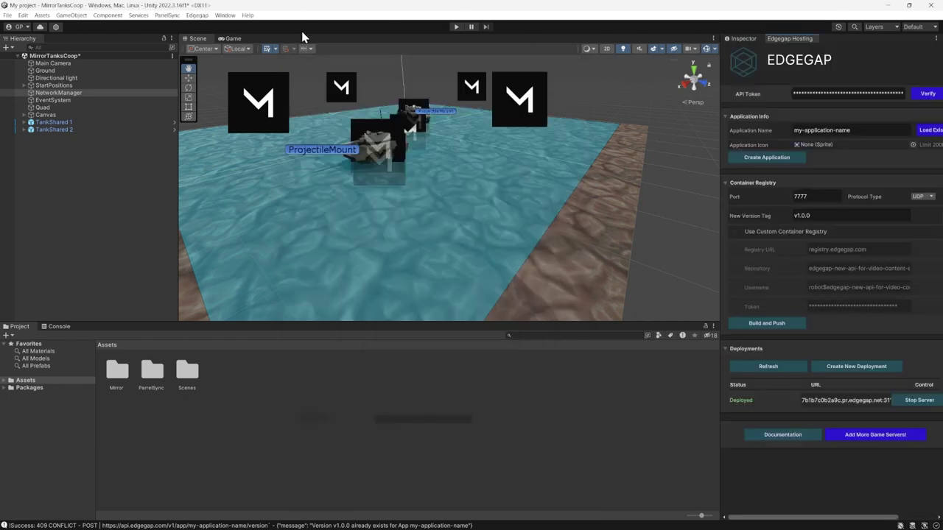
Step: Play the game, join as Host so the player spawns beside the tanks, then stop the client
{"action": "left_click", "coordinate": [232, 39]}
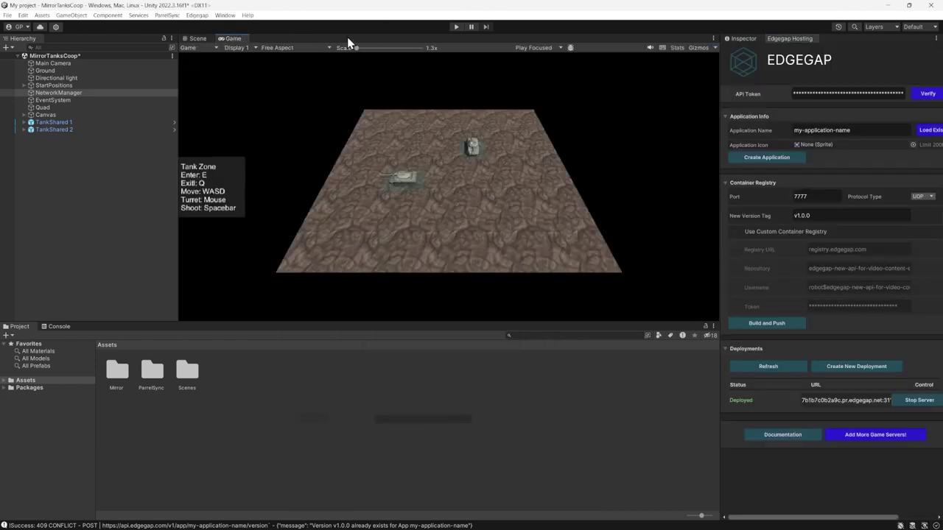
{"action": "left_click", "coordinate": [456, 27]}
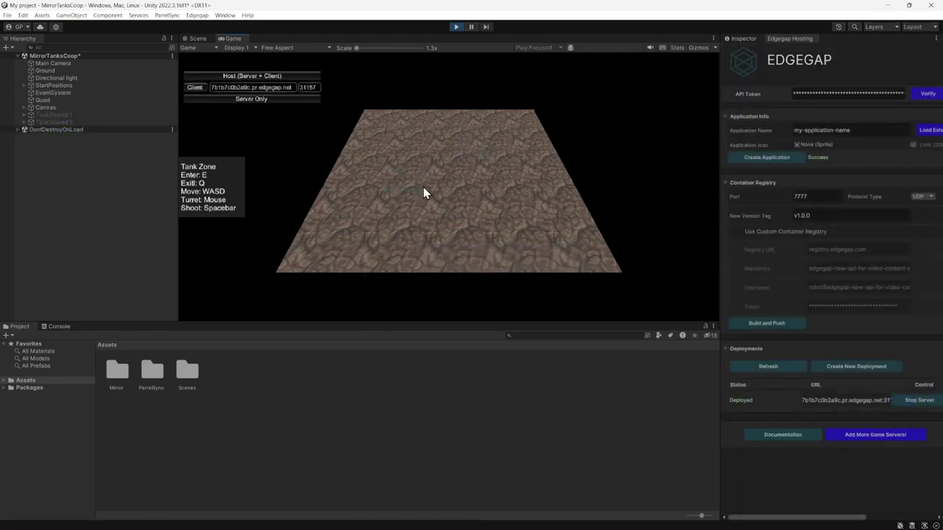
{"action": "left_click", "coordinate": [272, 77]}
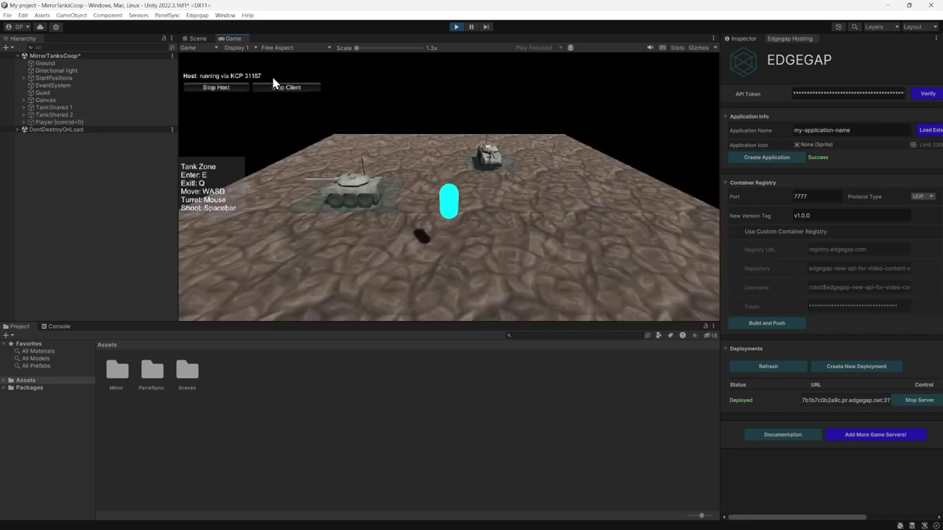
{"action": "key", "text": "d"}
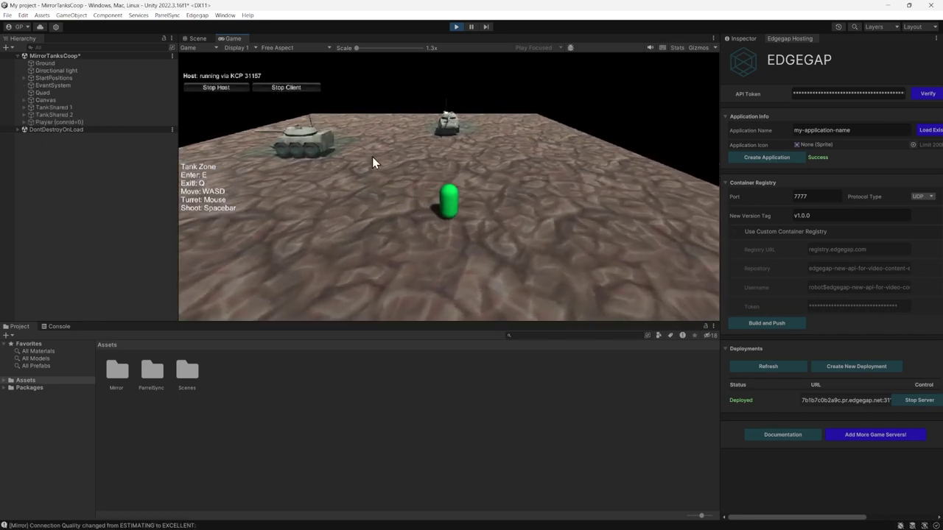
{"action": "left_click", "coordinate": [287, 87]}
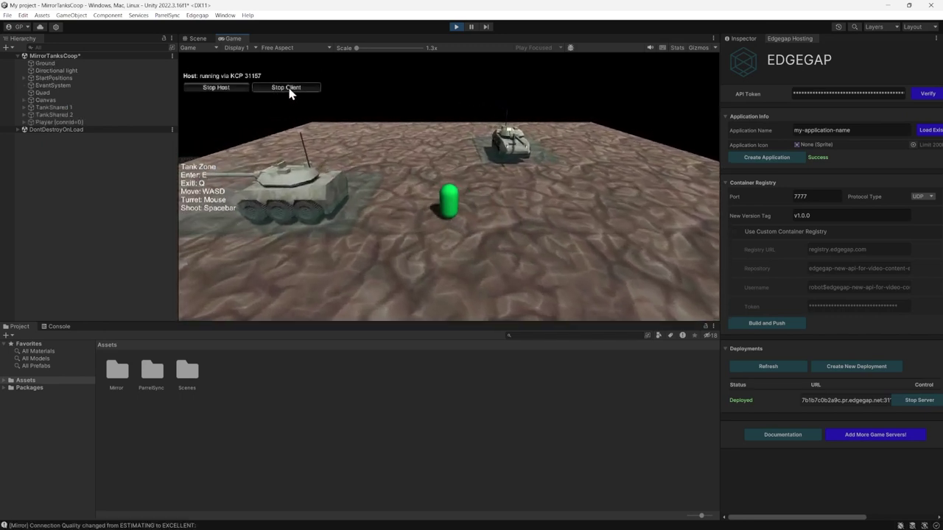